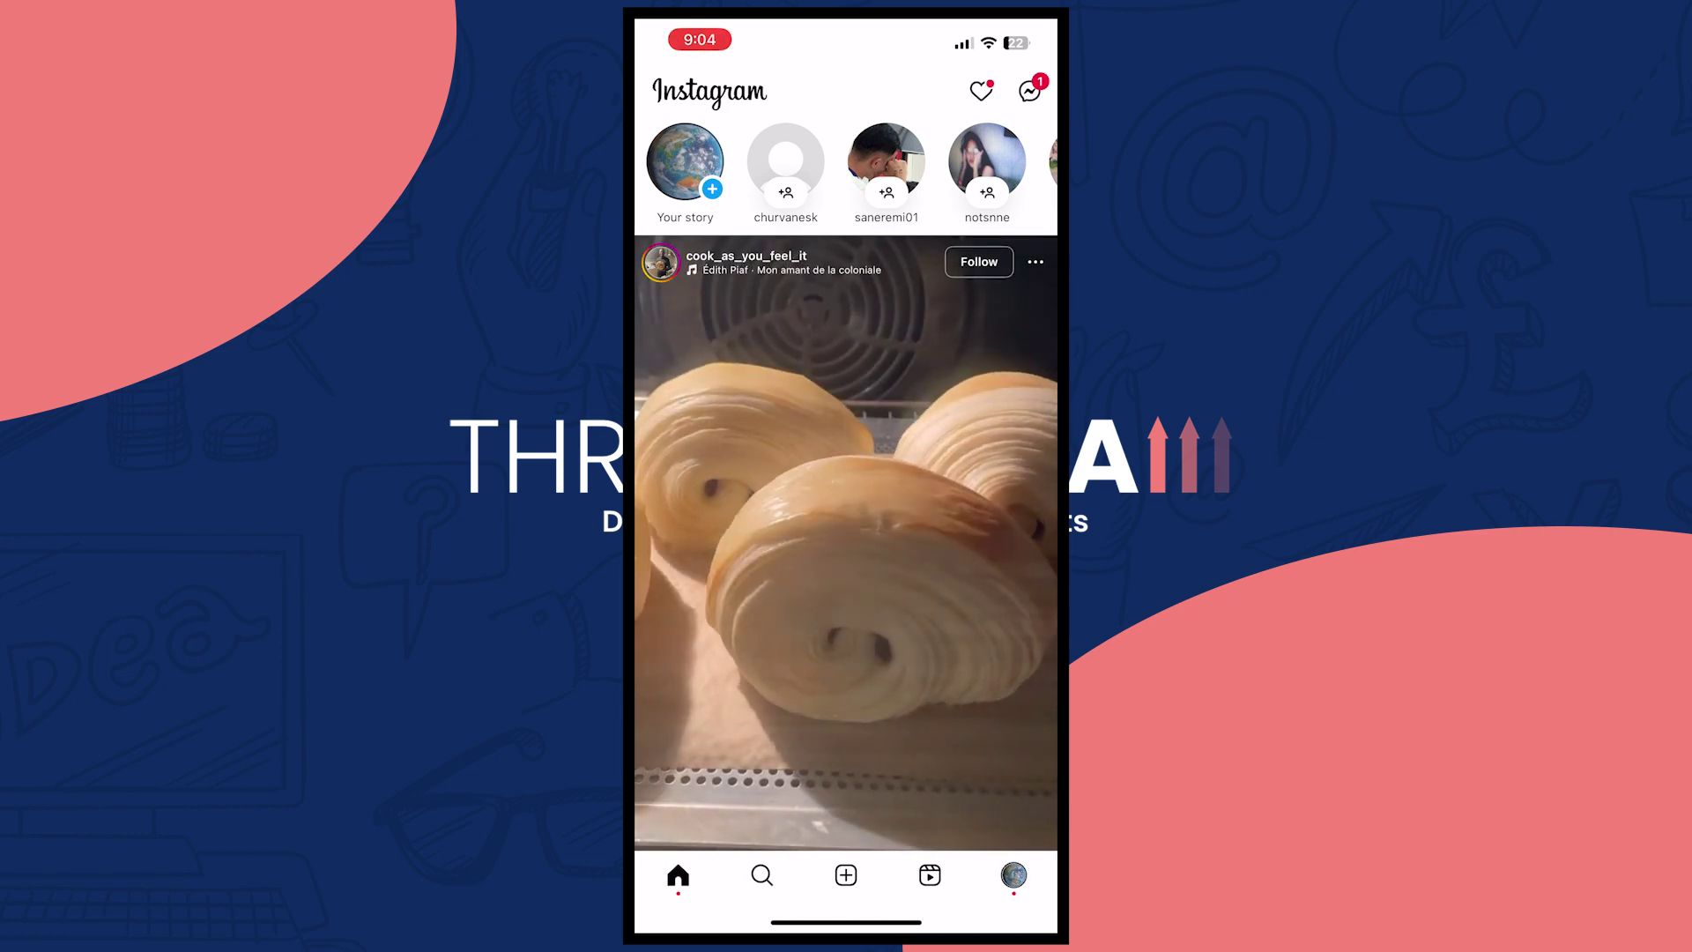
Go to your Instagram profile and open Settings and activity
click(1013, 876)
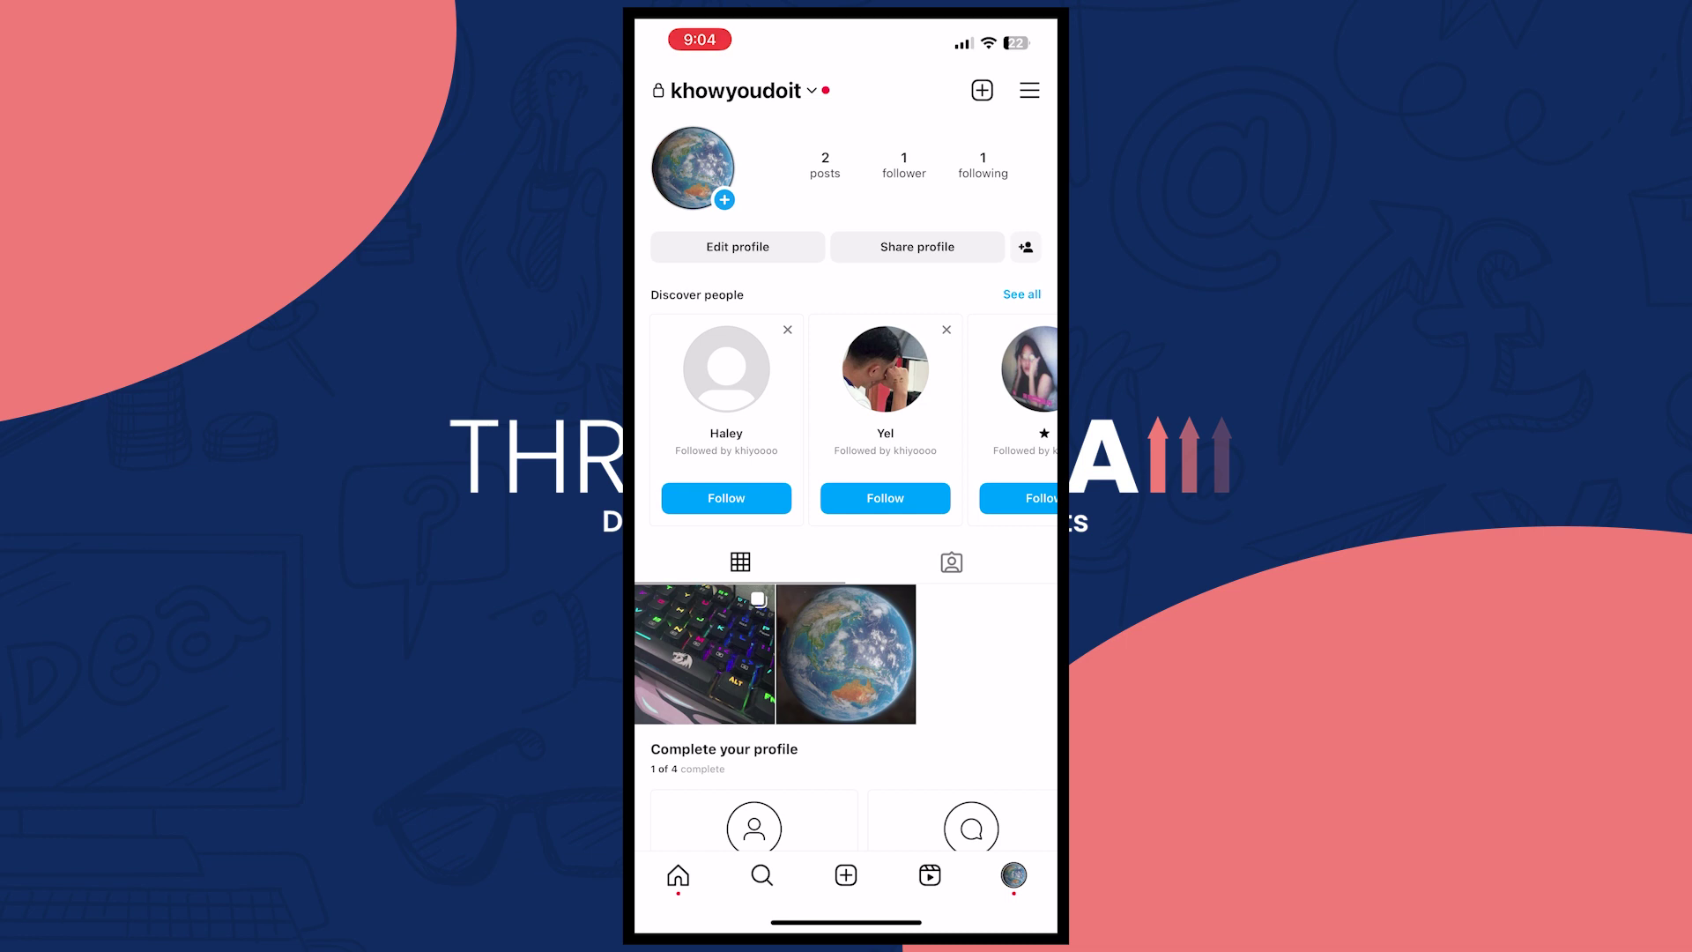
click(1028, 90)
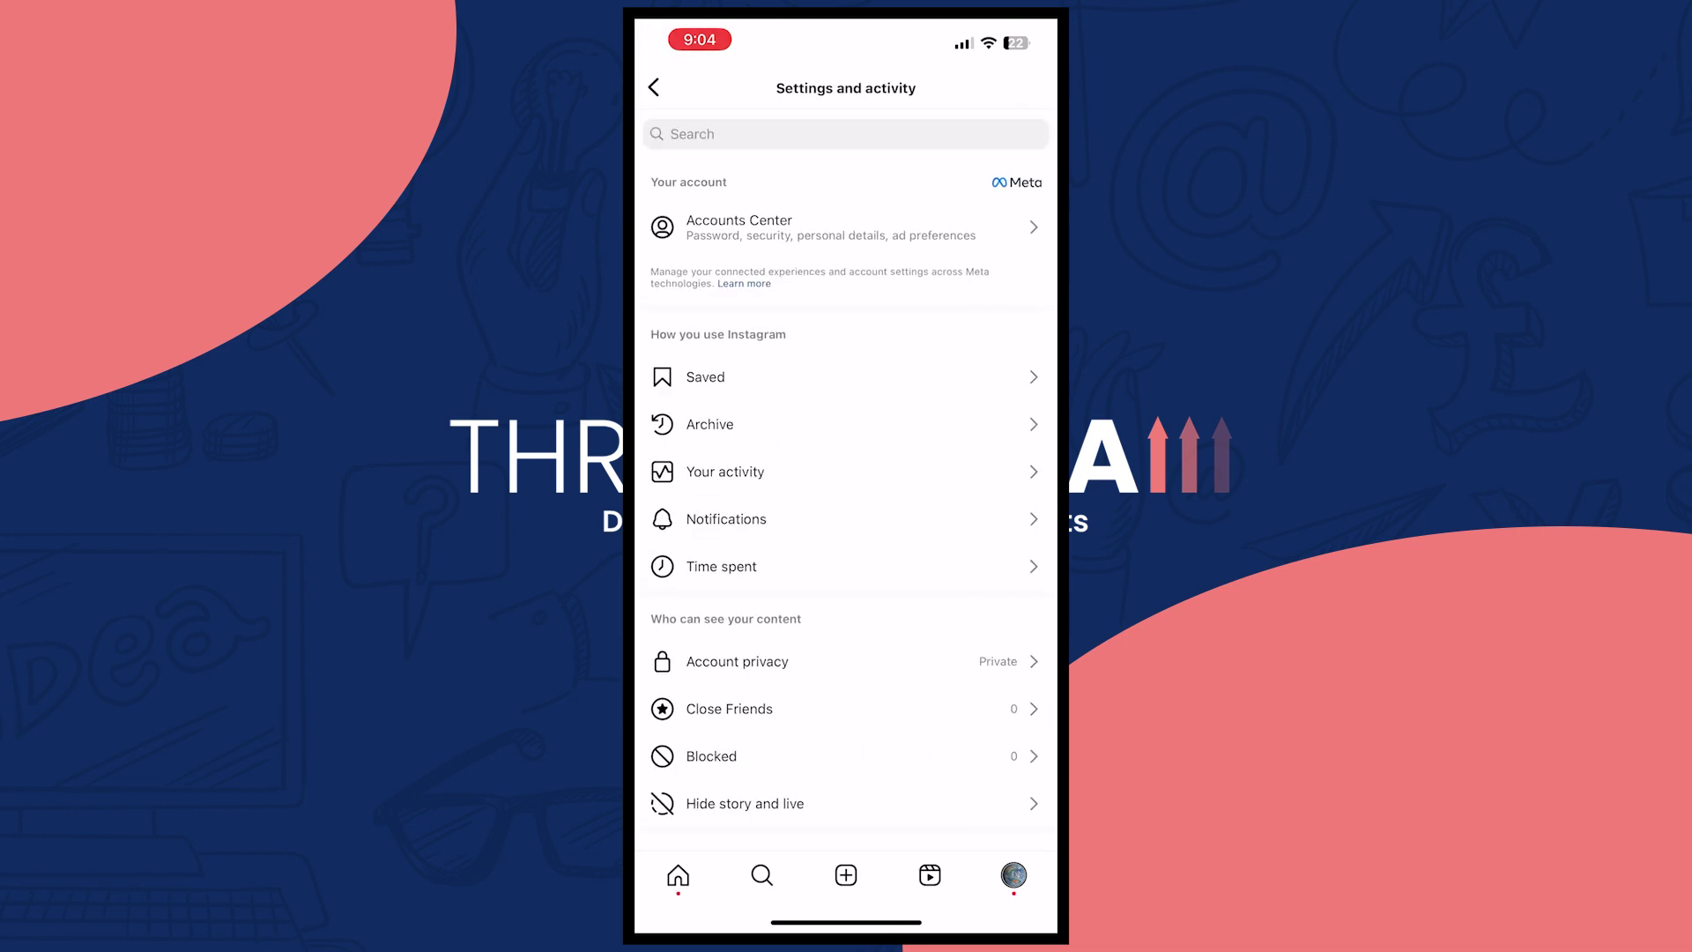
Open Accounts Center, then its Personal details page
click(845, 227)
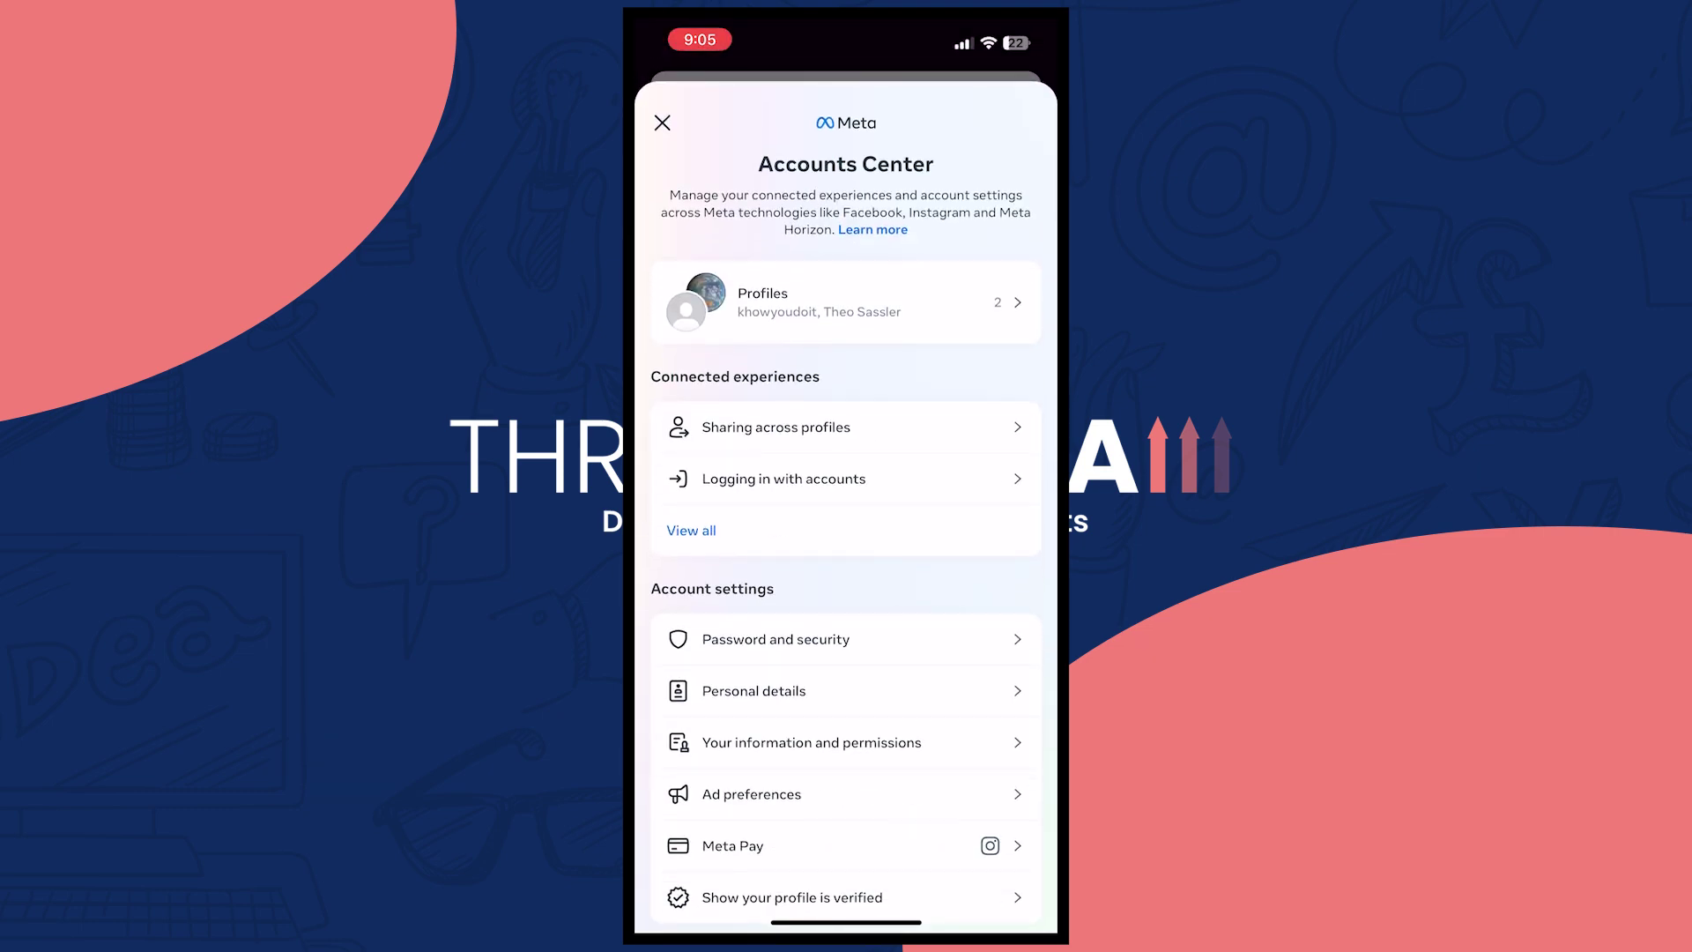
scroll(846, 530, down, 2)
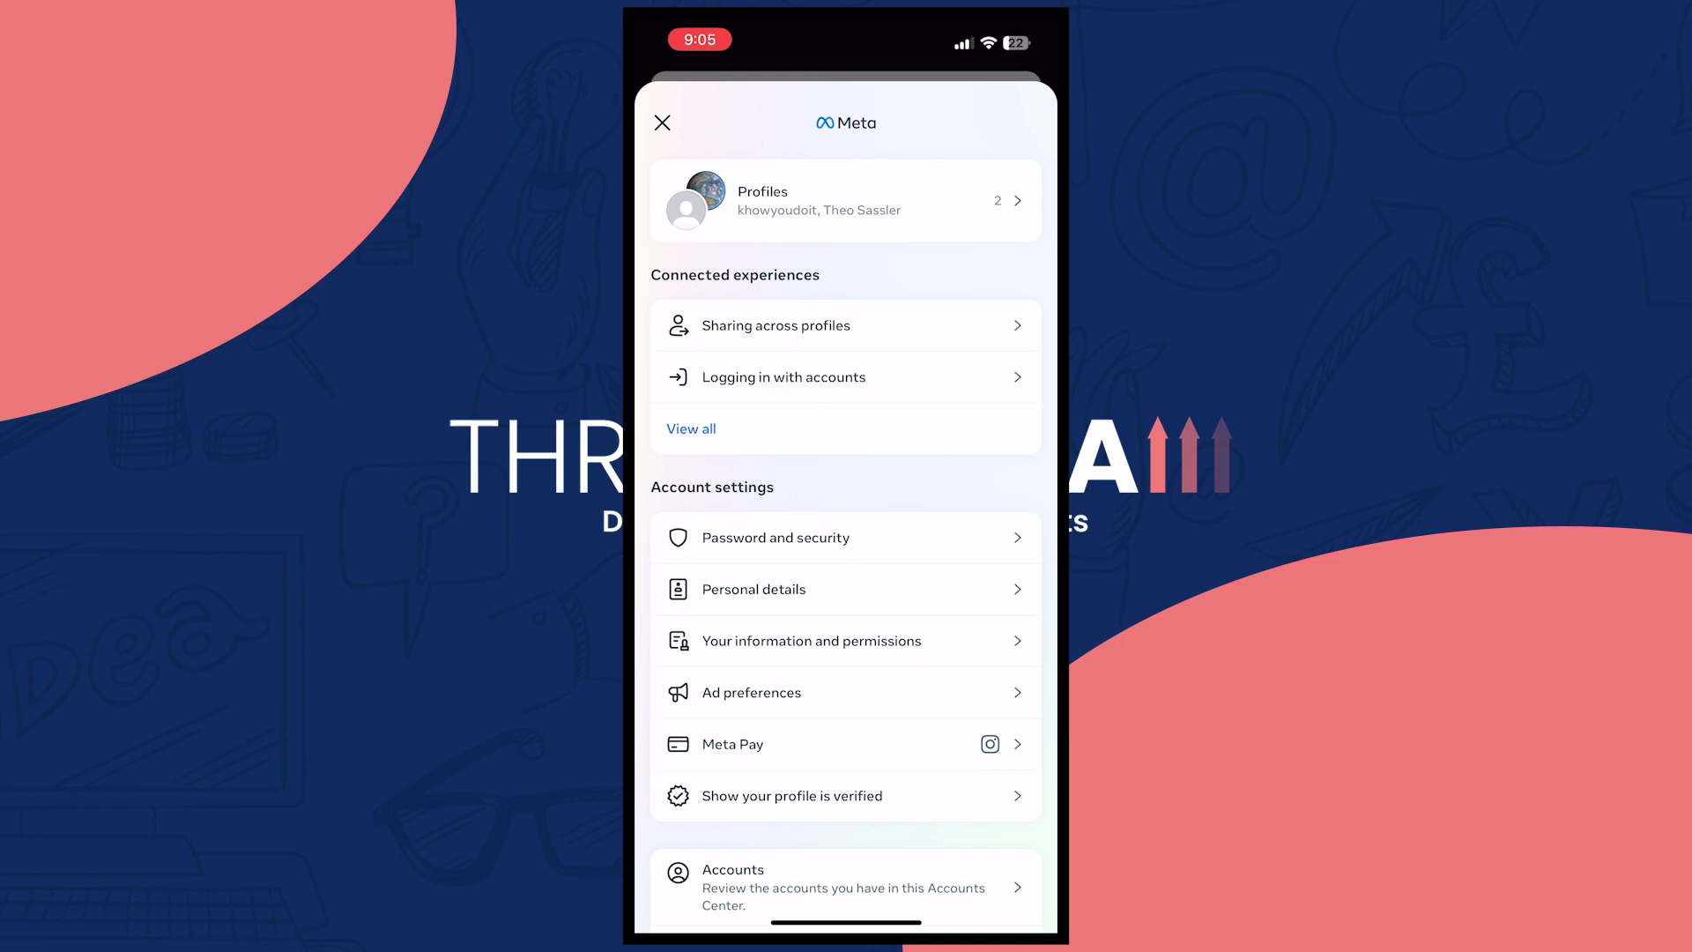
click(754, 588)
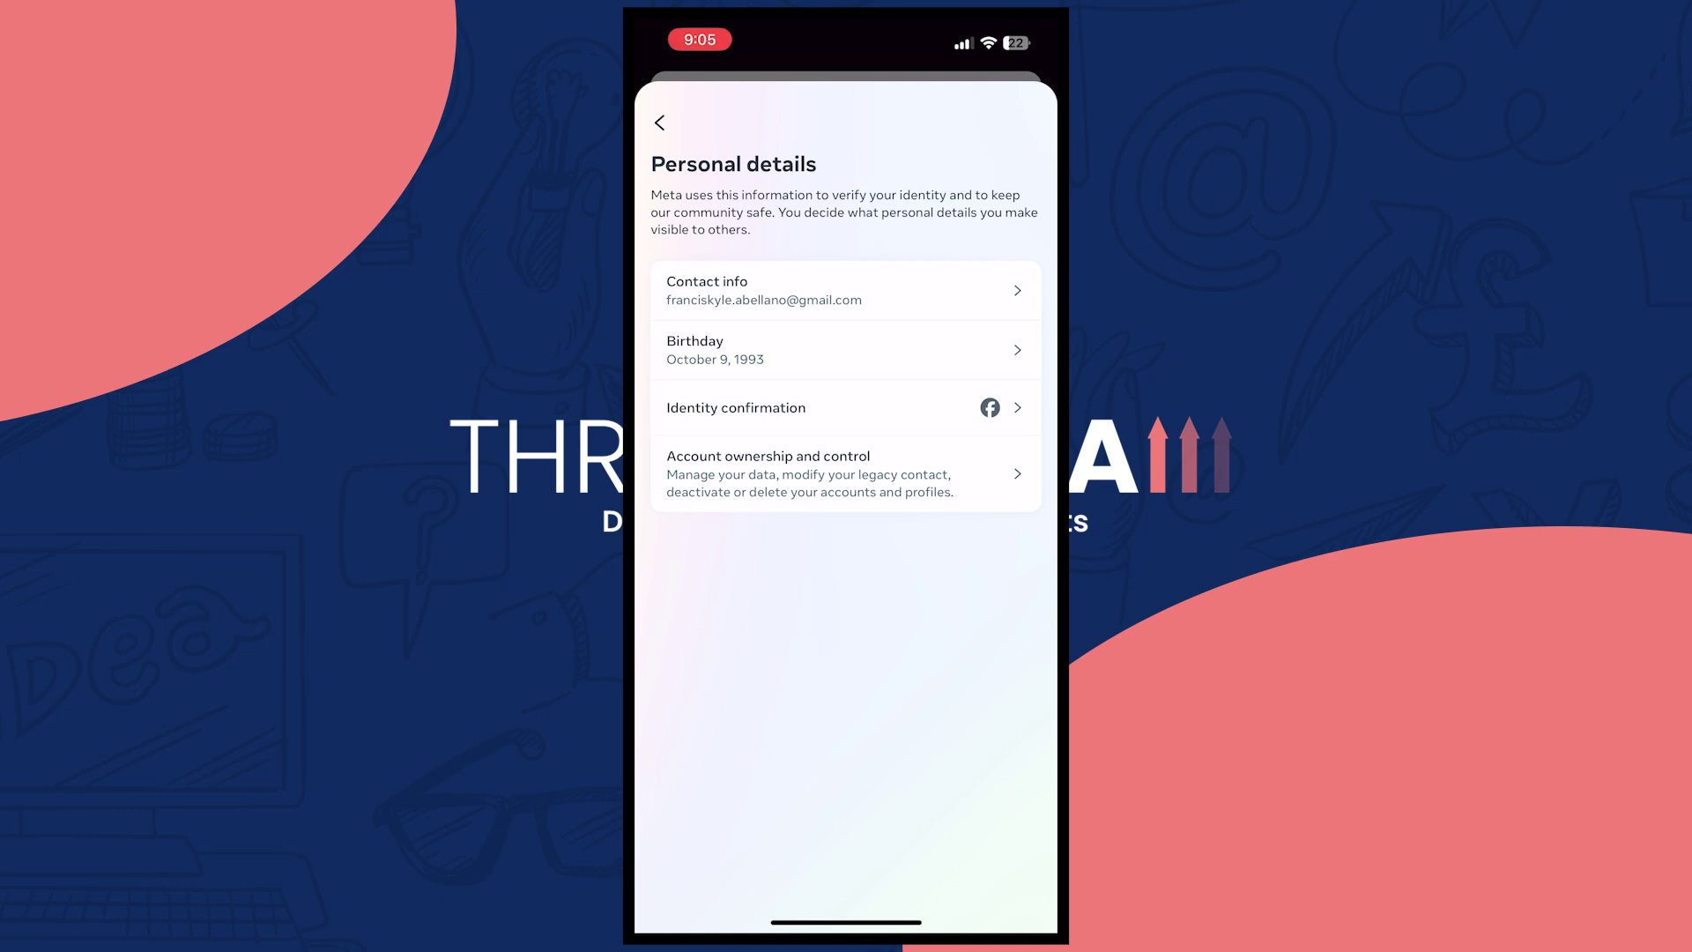
Open Contact info to see the account's two linked email addresses
click(846, 290)
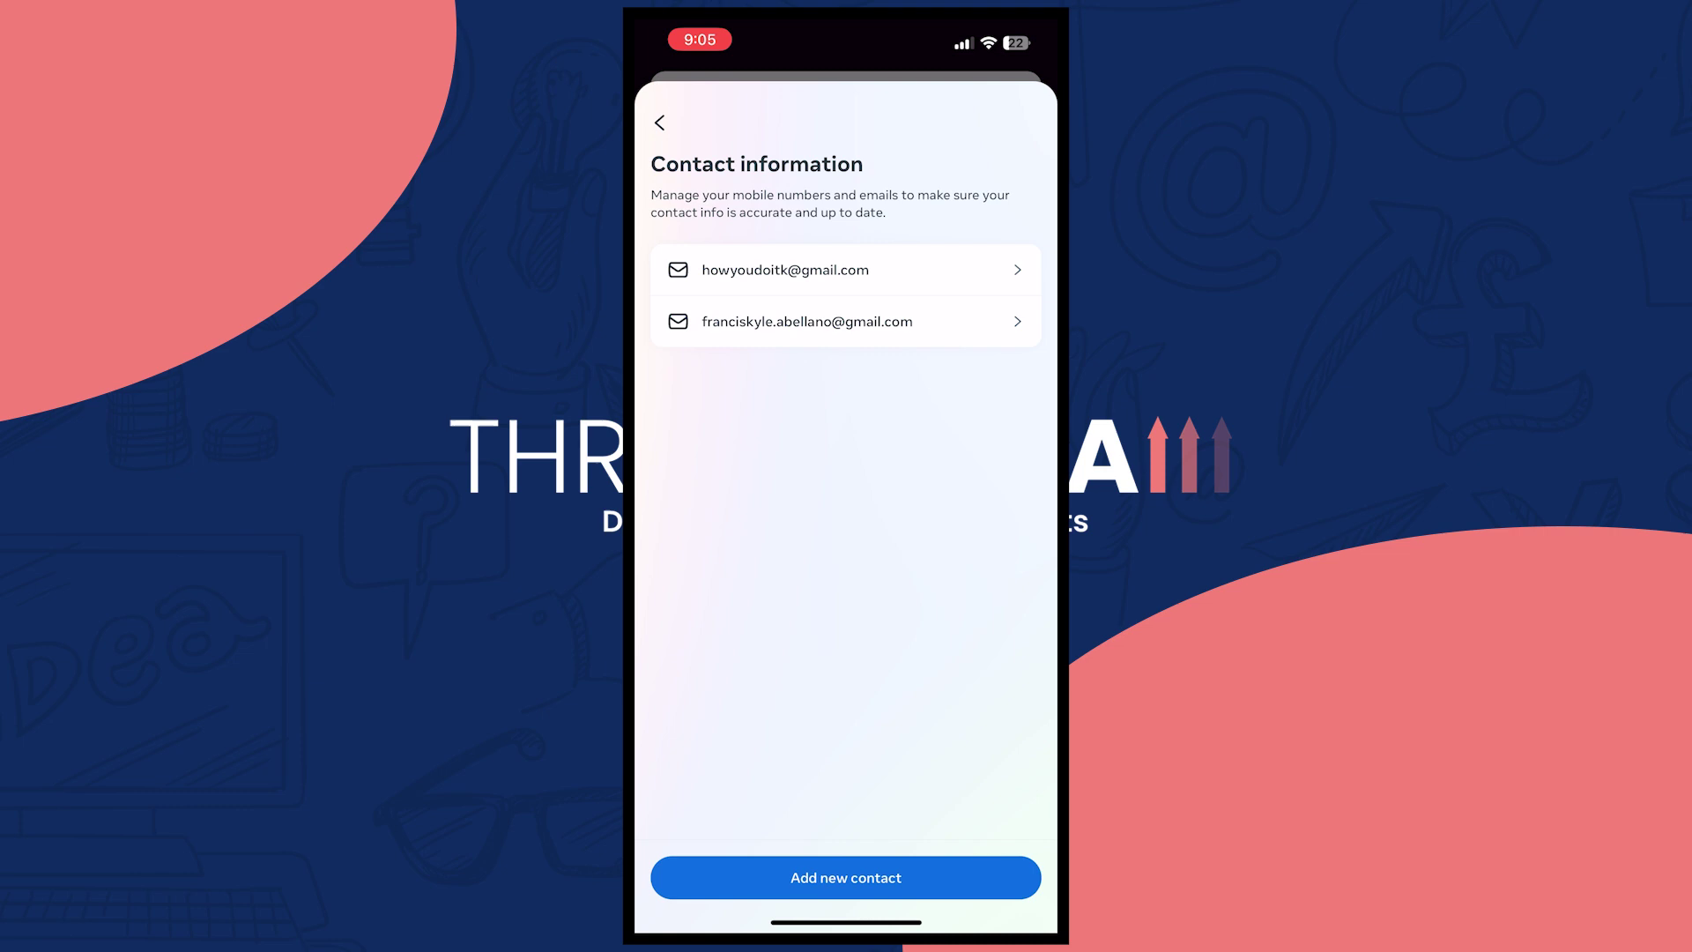
click(846, 878)
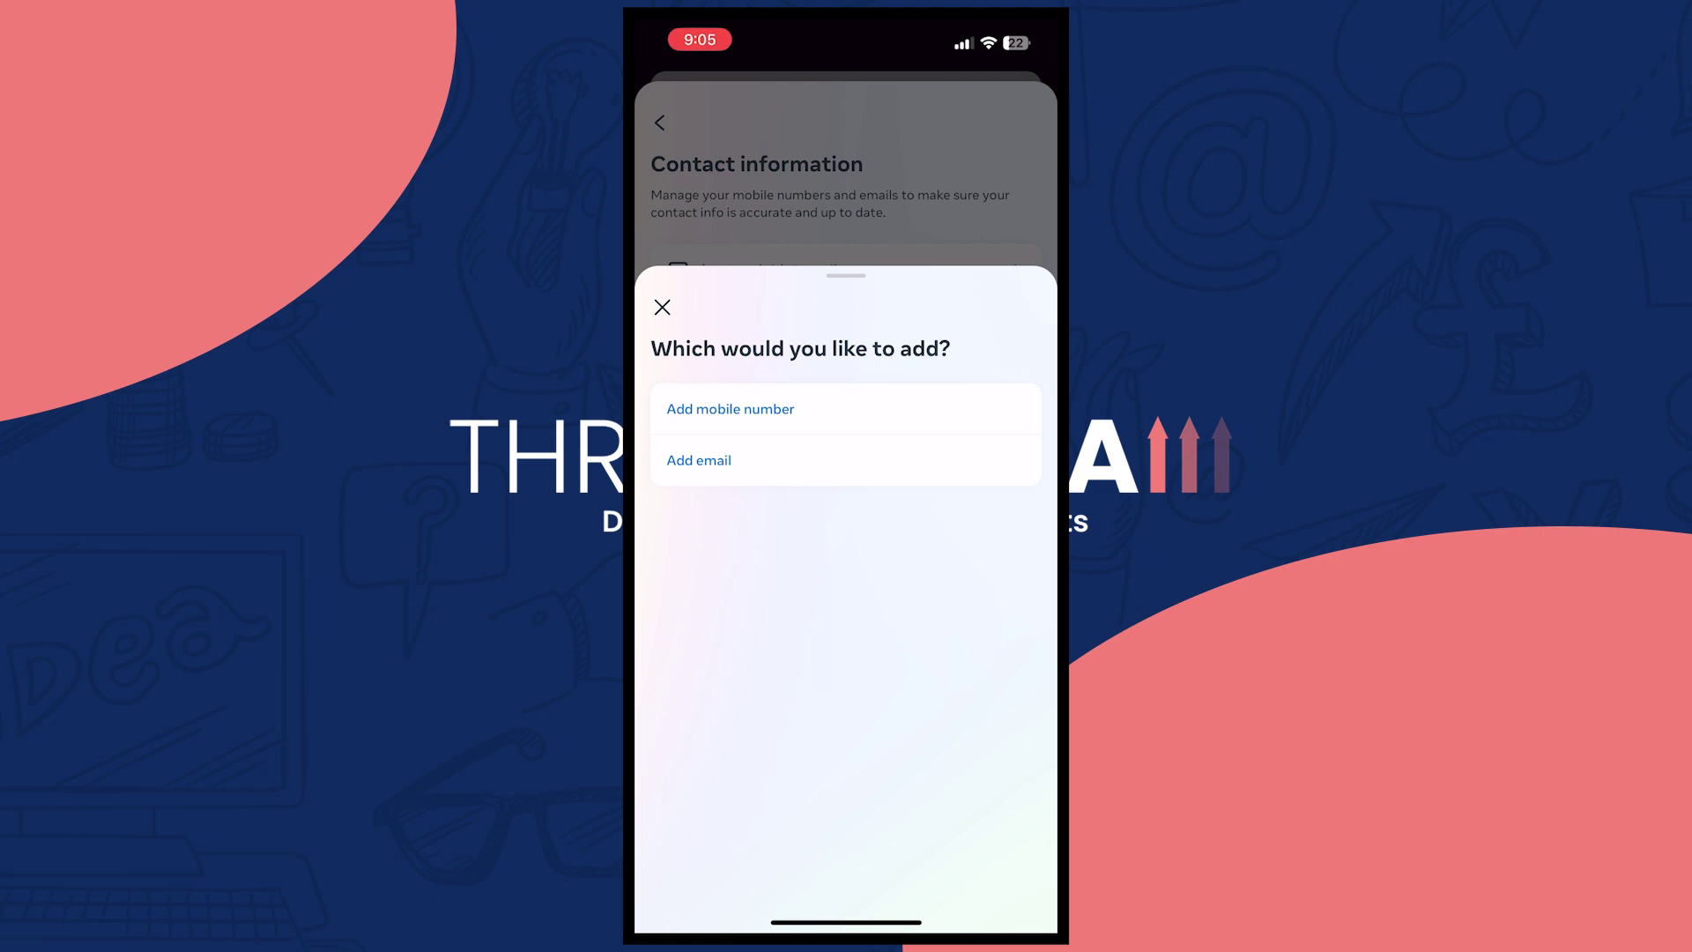
click(663, 307)
click(847, 879)
click(662, 307)
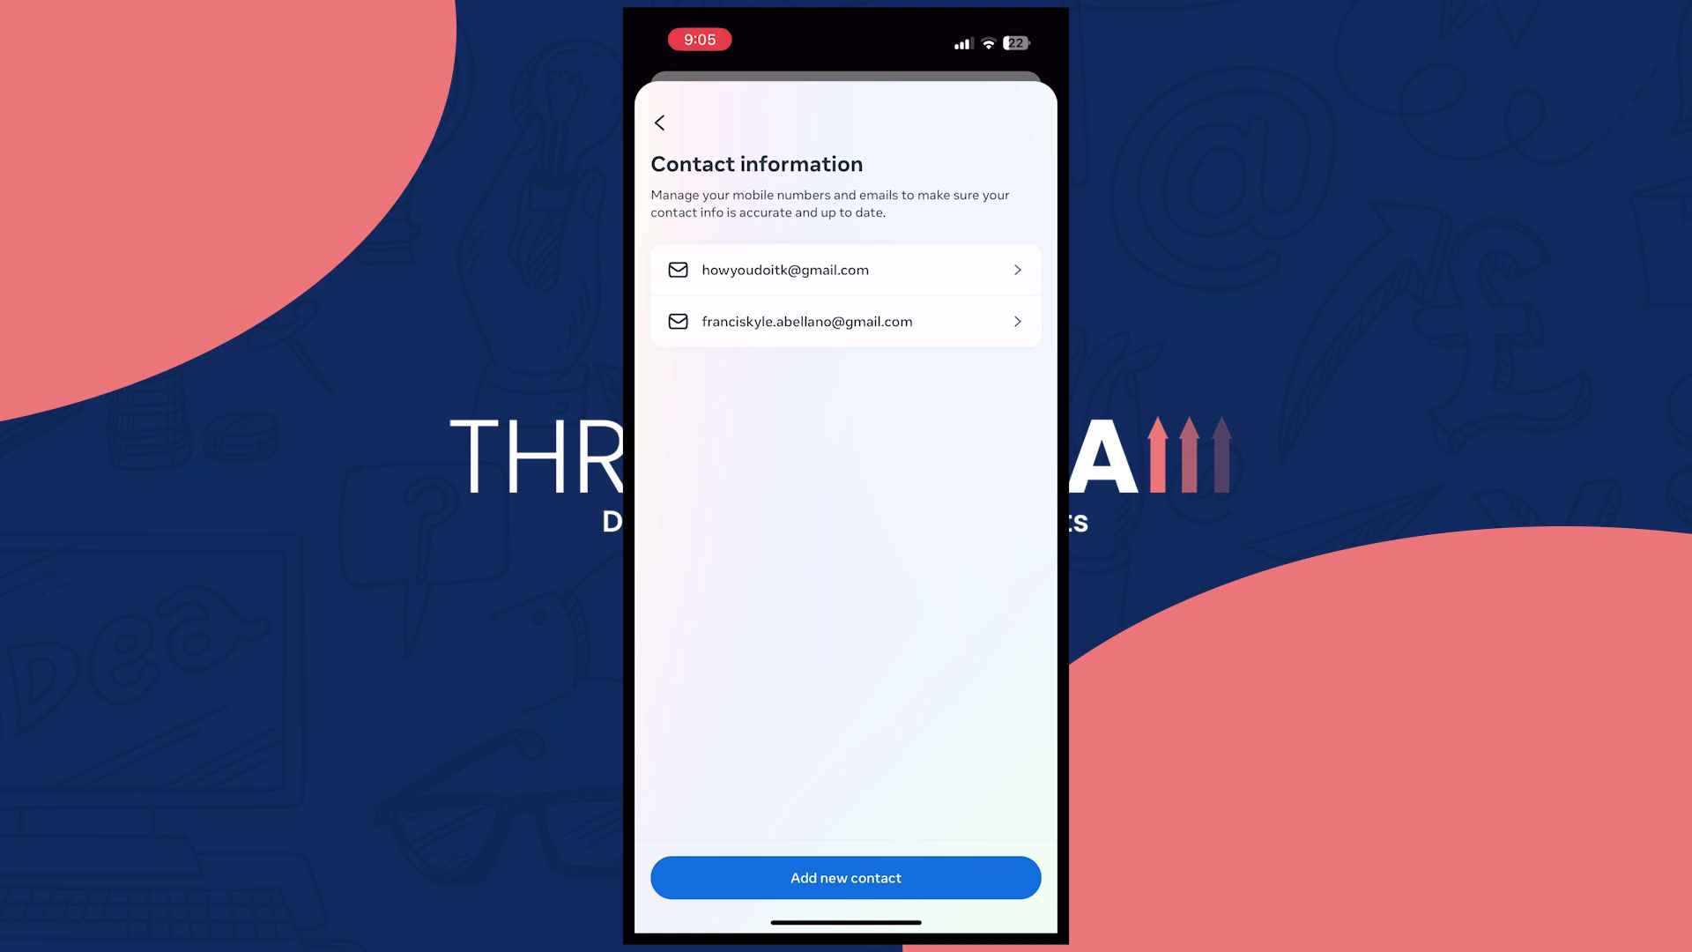
click(787, 270)
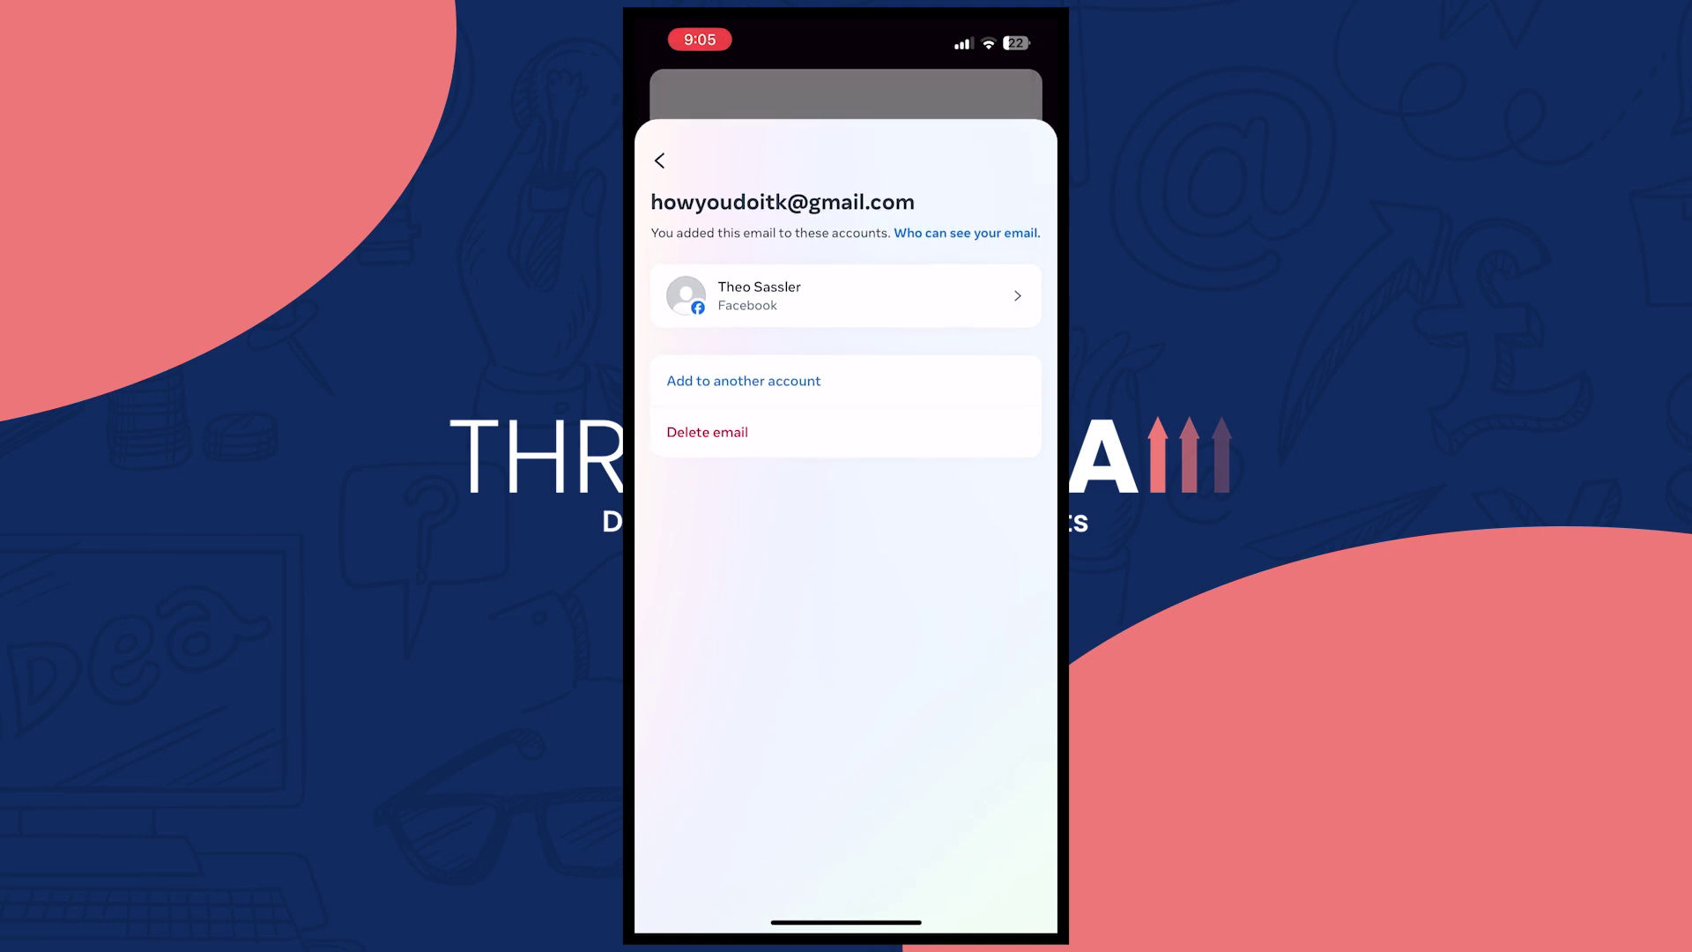
click(743, 343)
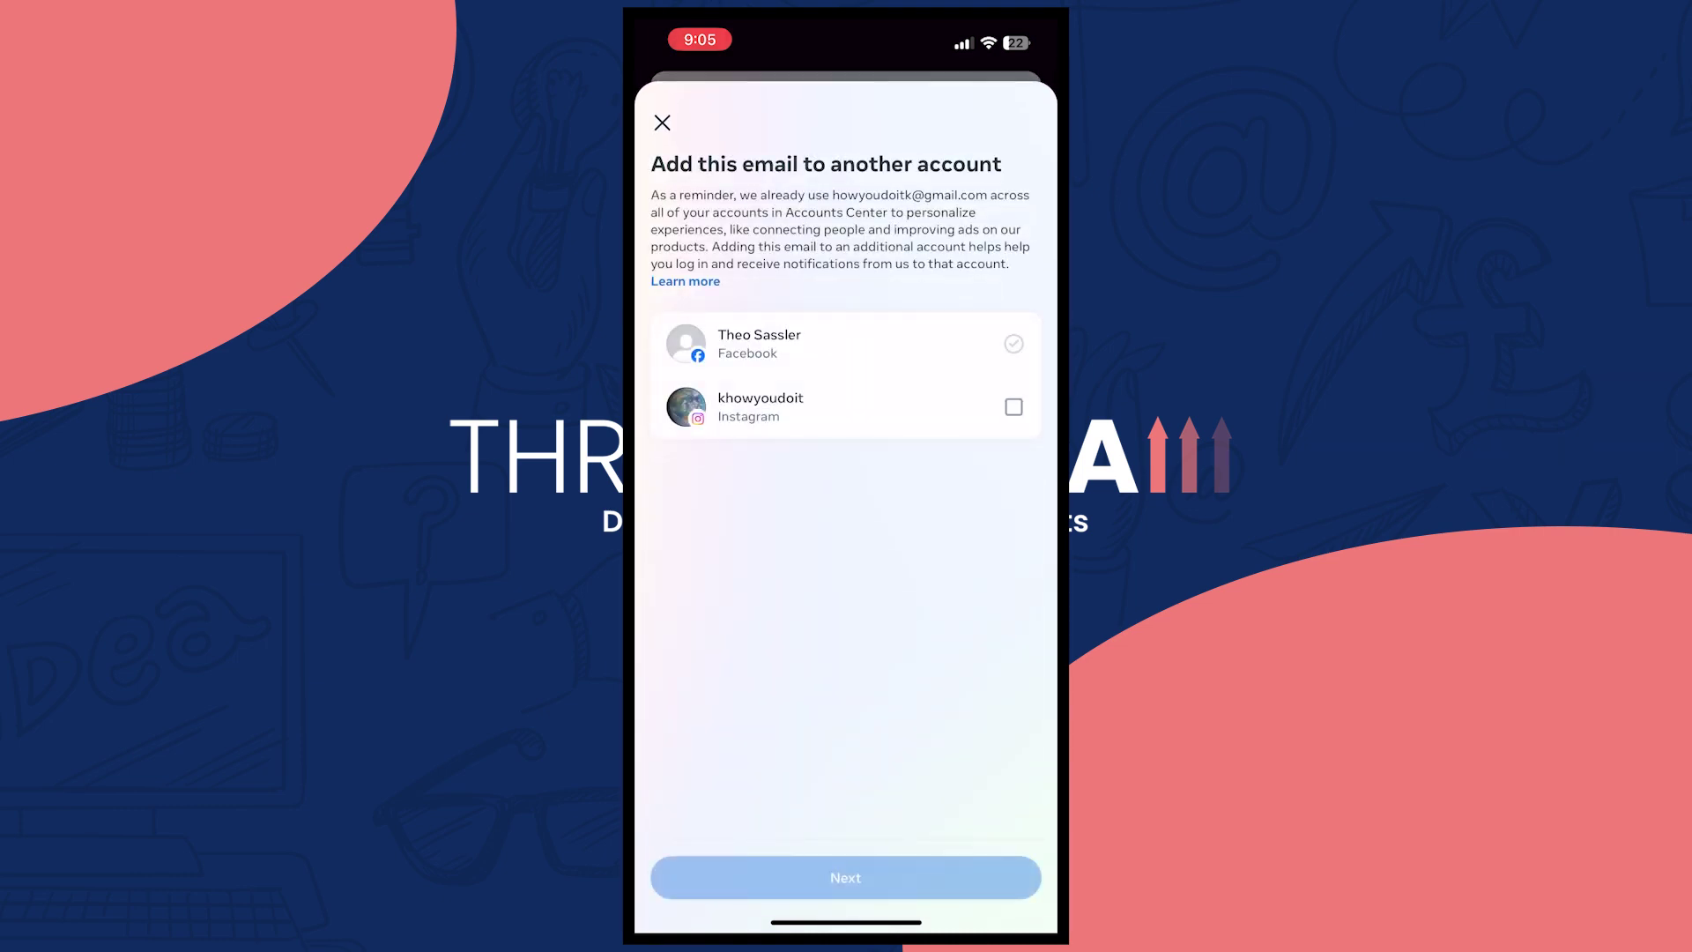
click(1014, 406)
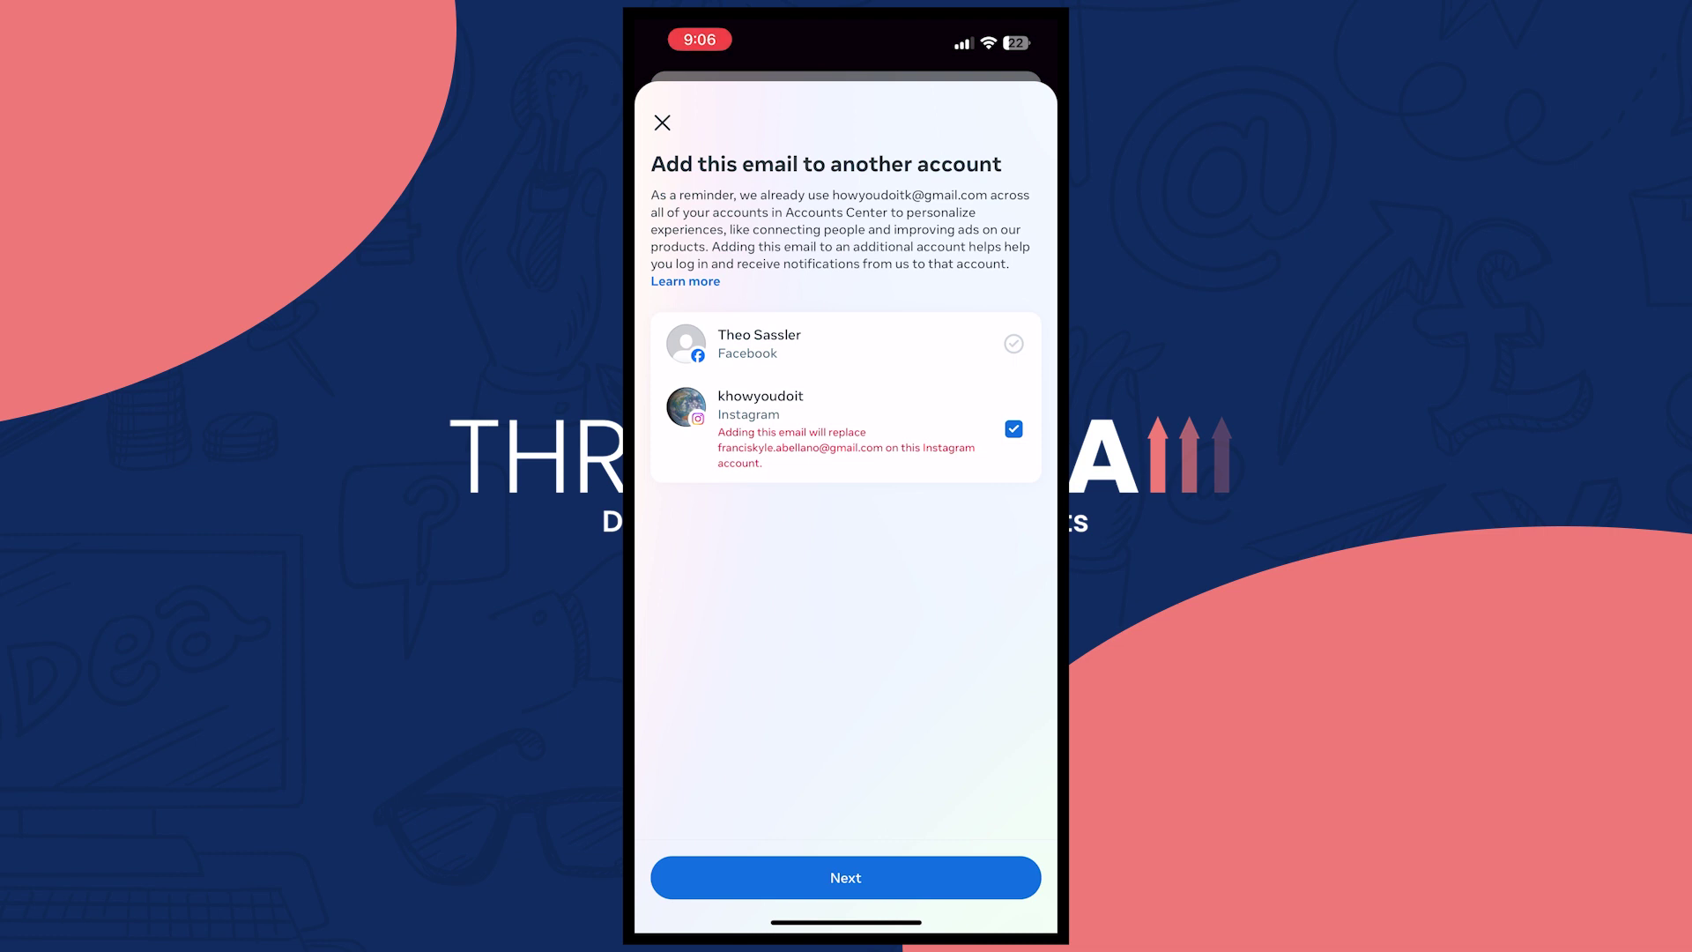
click(663, 123)
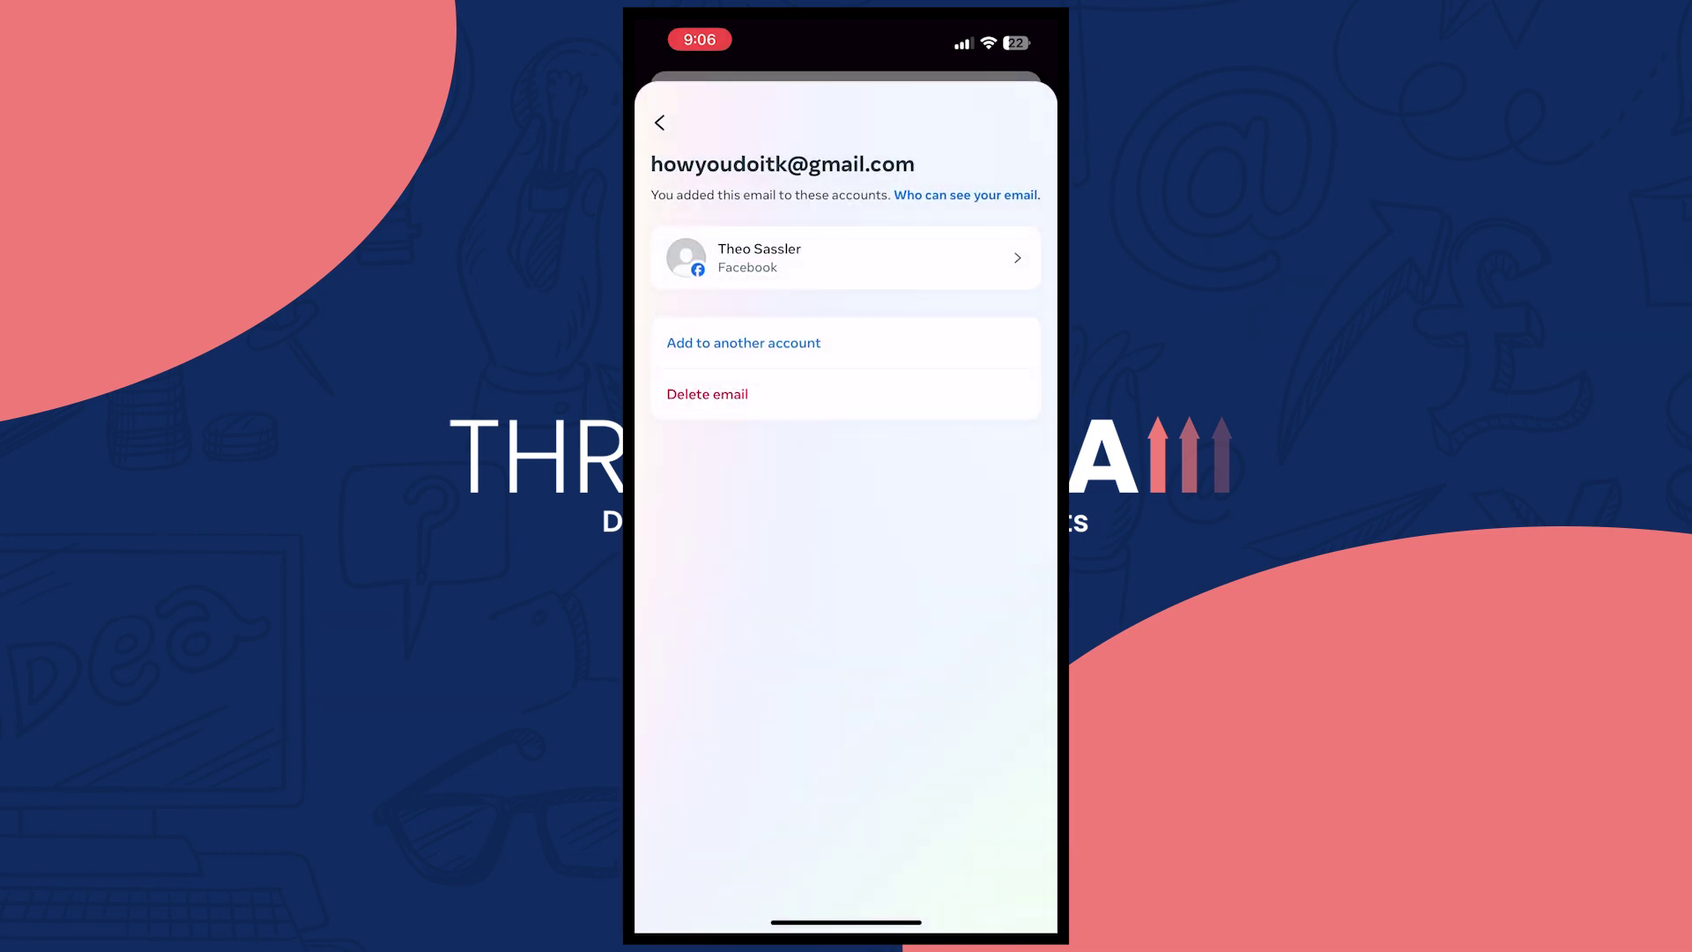
click(659, 122)
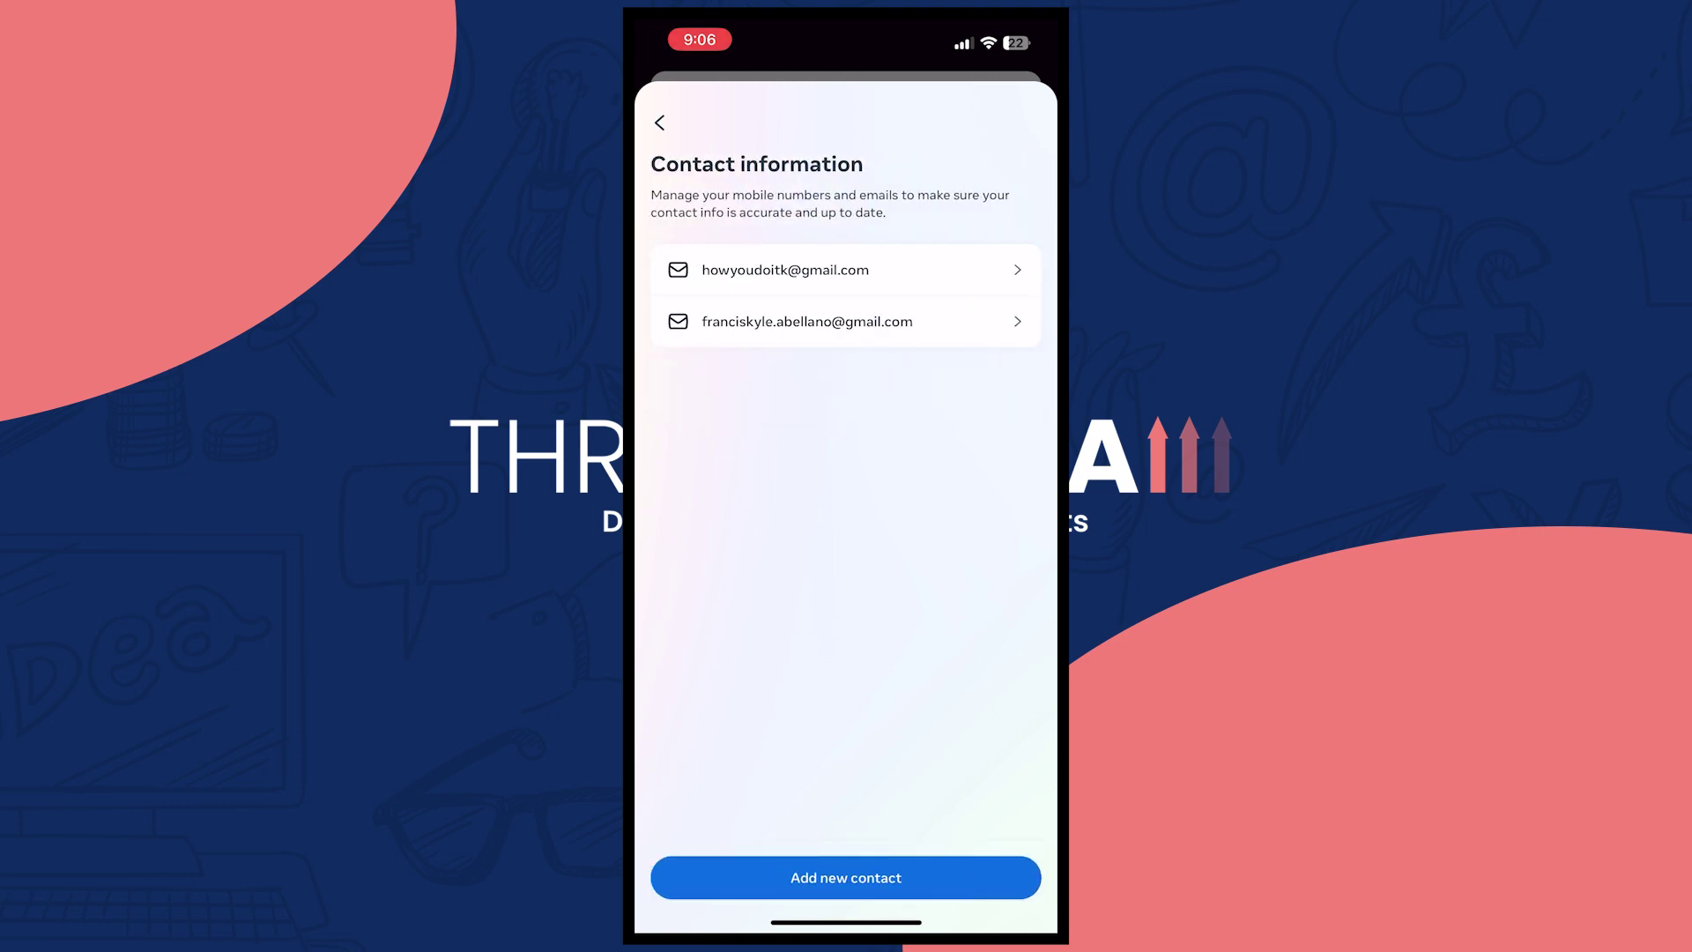